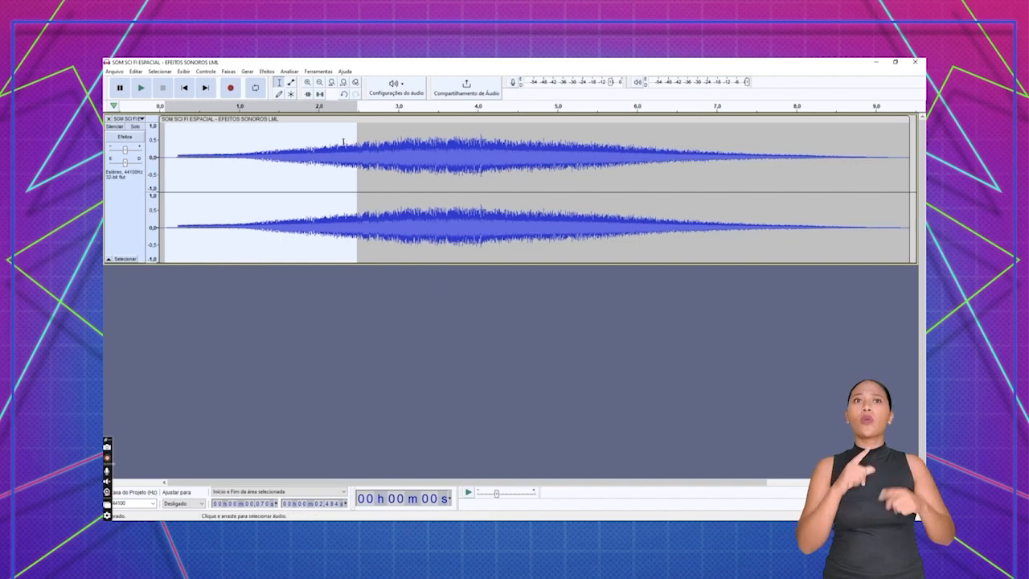
# - Try cutting the selected opening section of the space sound effect, and undo the cut
pyautogui.click(134, 71)
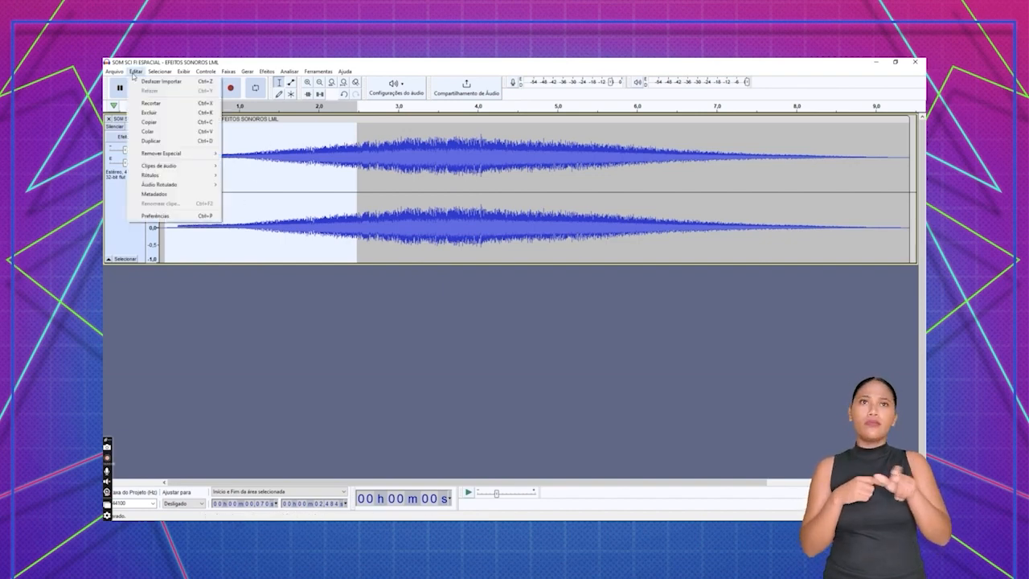
pyautogui.click(152, 104)
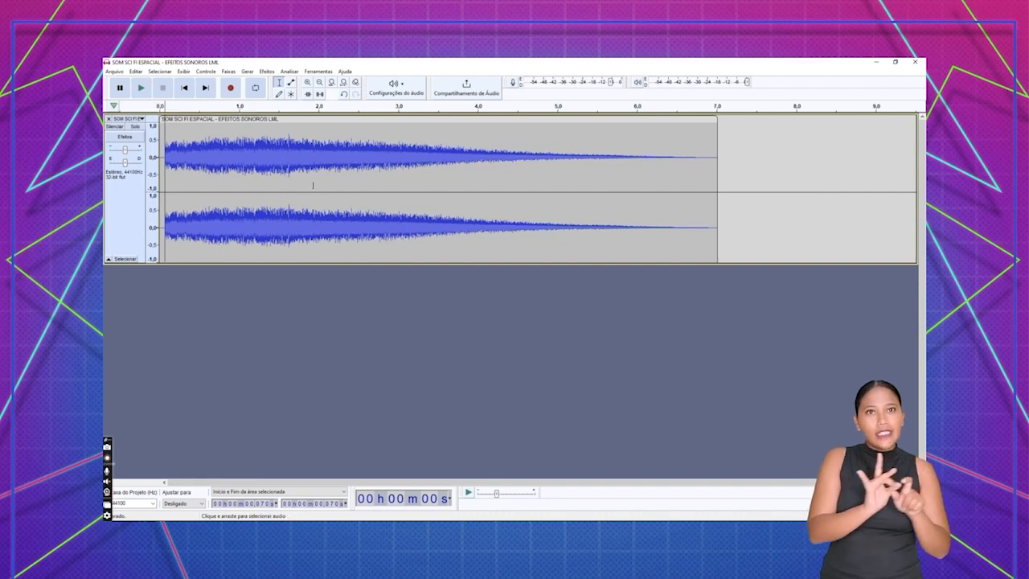
pyautogui.hotkey('ctrl', 'z')
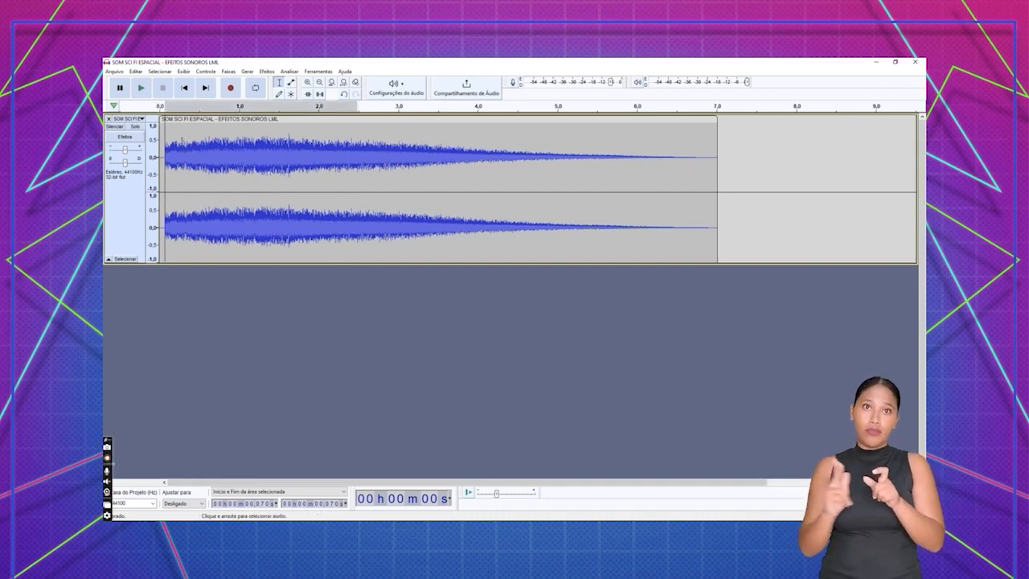
# - Copy the section of the clip from about 1.55 to 2.56 seconds
pyautogui.click(338, 146)
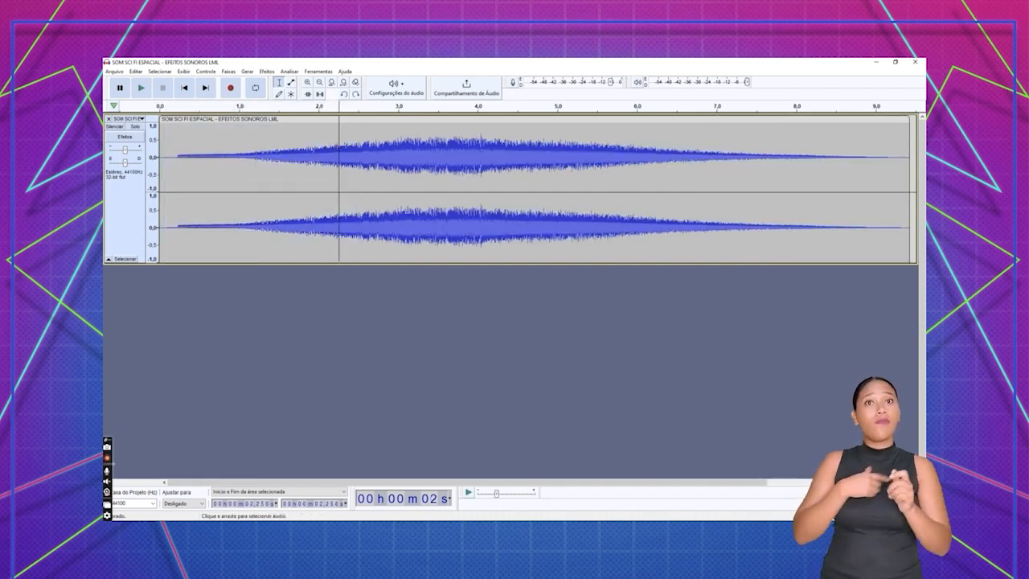
pyautogui.hotkey('ctrl', 'a')
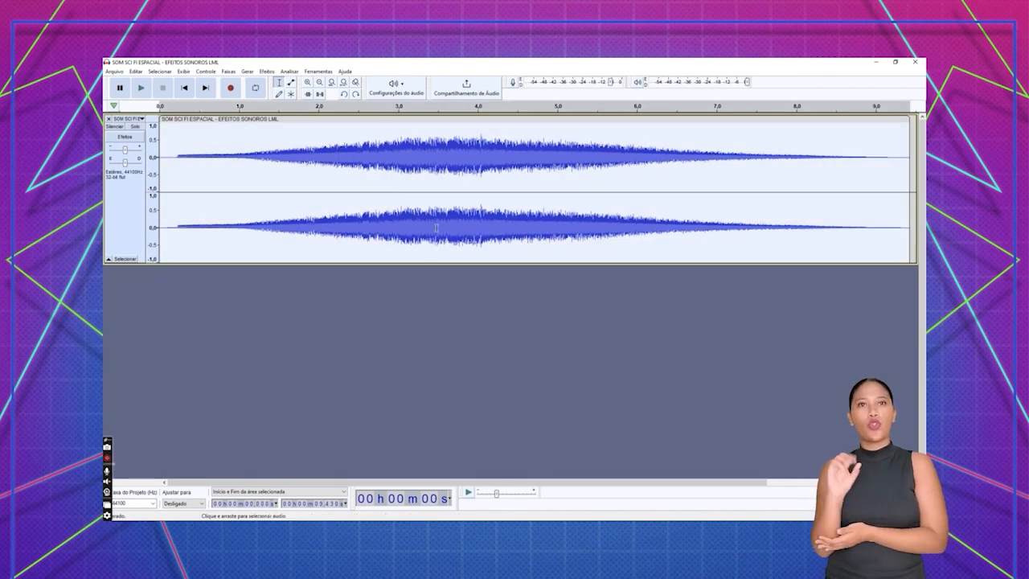
pyautogui.click(358, 273)
pyautogui.moveTo(362, 175); pyautogui.dragTo(283, 171)
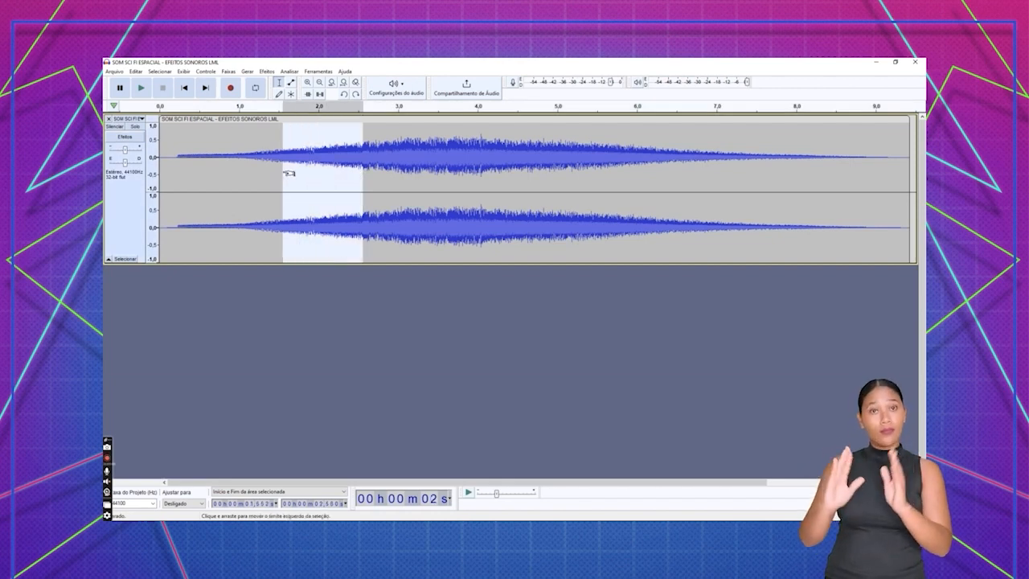
pyautogui.click(141, 74)
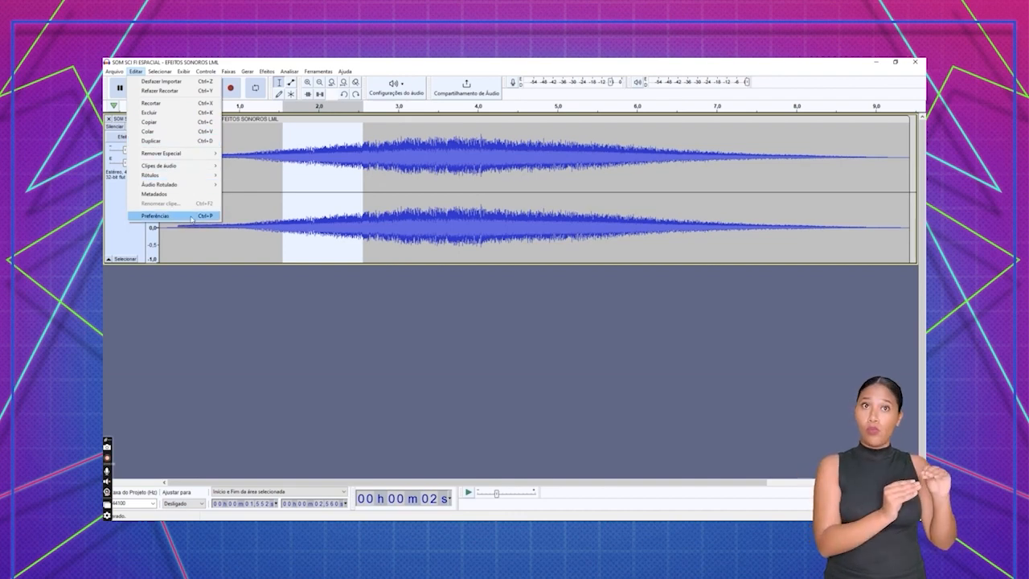
pyautogui.click(185, 122)
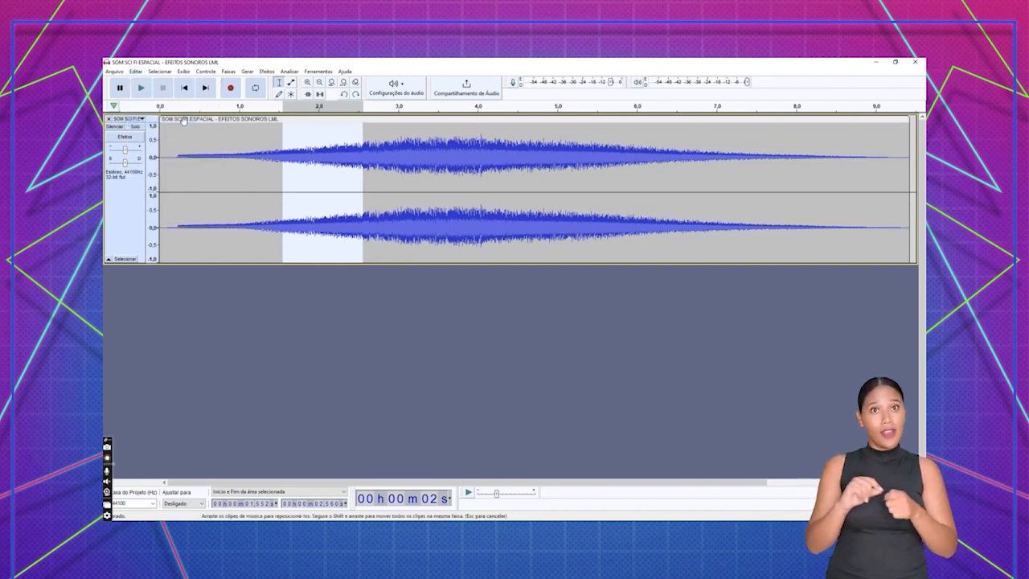
# - Paste the copied section into the clip at about 6 seconds
pyautogui.click(292, 243)
pyautogui.moveTo(302, 245); pyautogui.dragTo(391, 241)
pyautogui.click(515, 233)
pyautogui.click(633, 213)
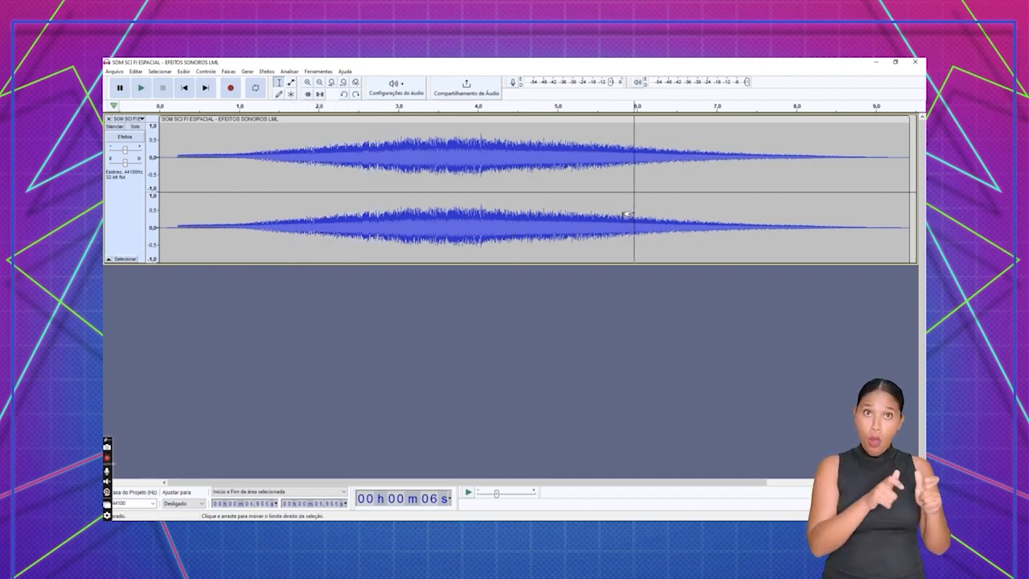
pyautogui.click(137, 72)
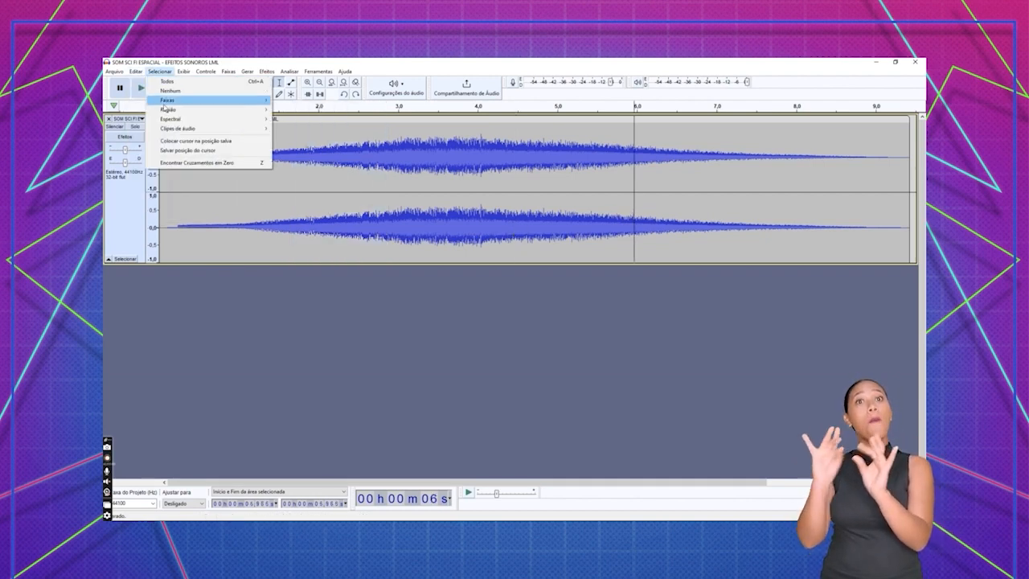
pyautogui.click(149, 131)
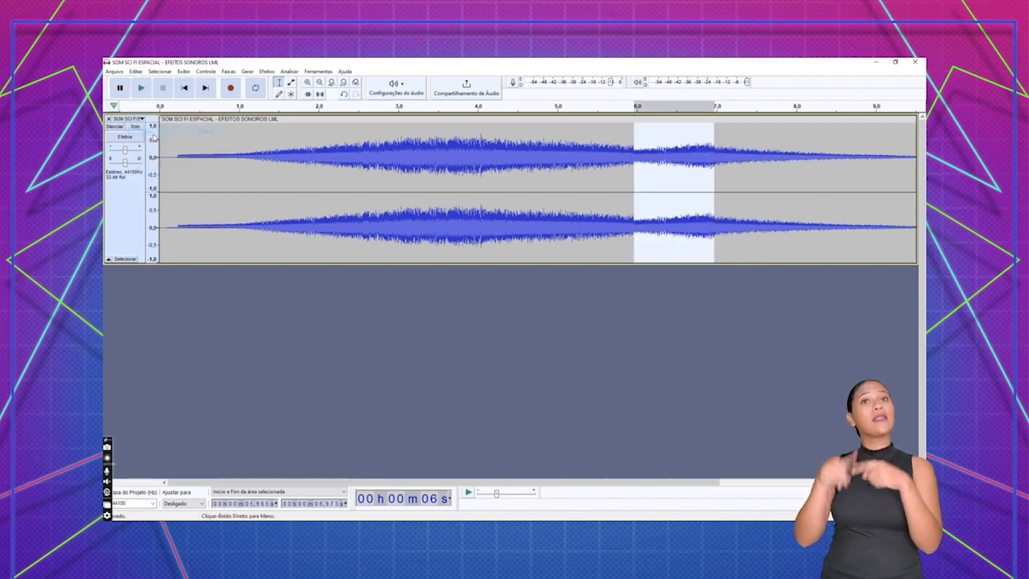
# - Select the whole clip and amplify it to a new peak amplitude of 0.0 dB
pyautogui.click(599, 167)
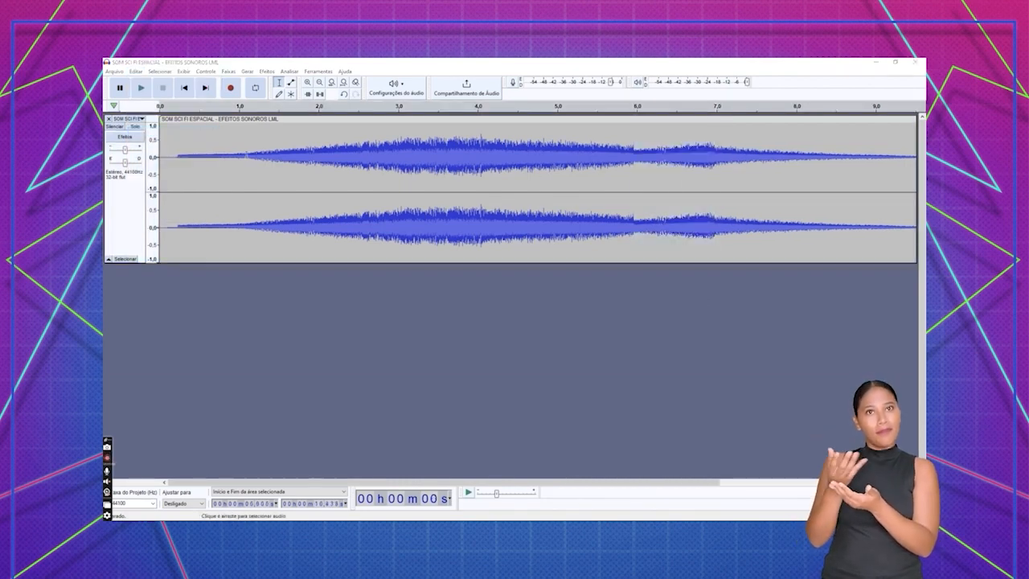
pyautogui.moveTo(184, 161); pyautogui.dragTo(689, 177)
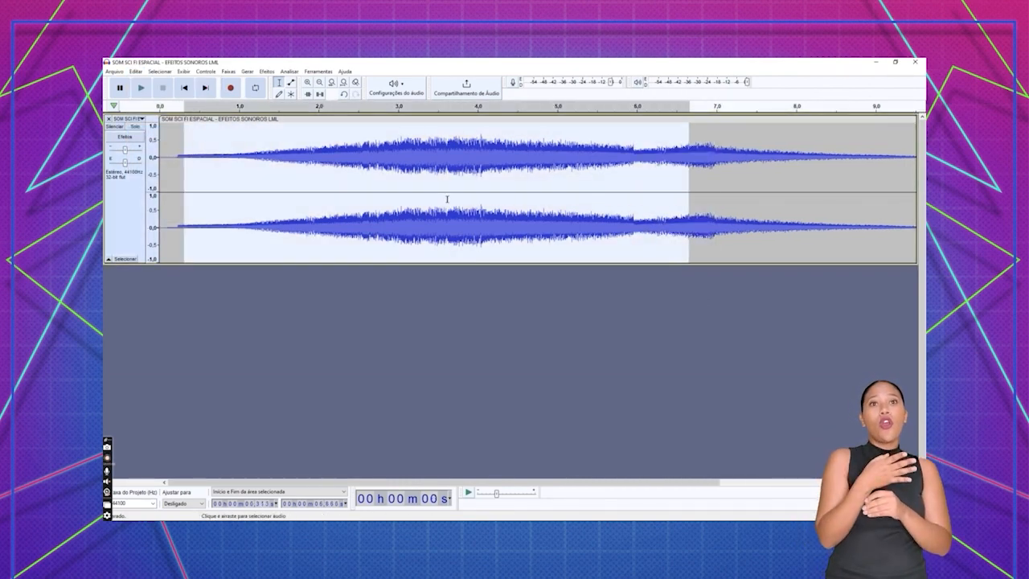
pyautogui.hotkey('ctrl', 'a')
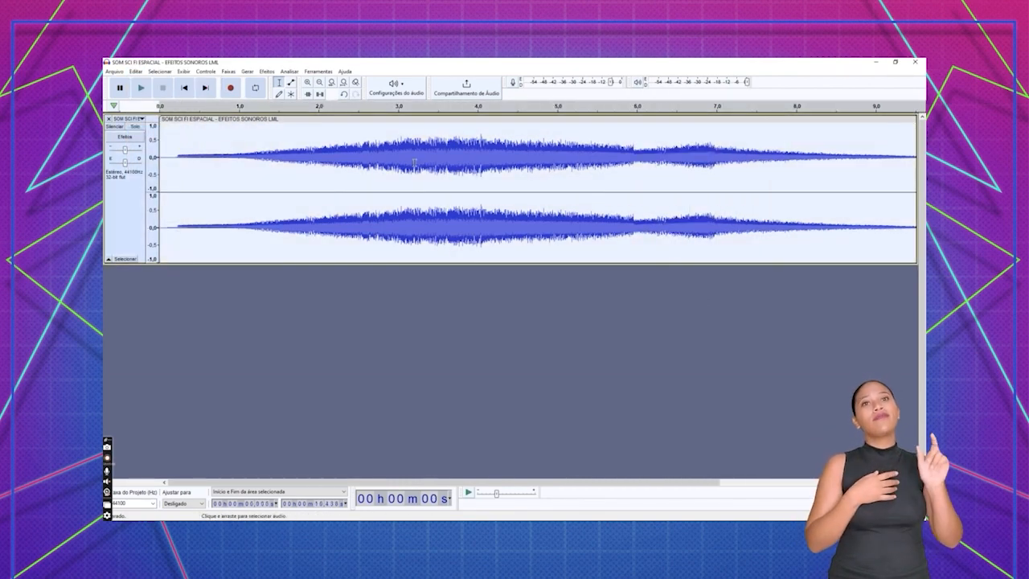
pyautogui.click(264, 73)
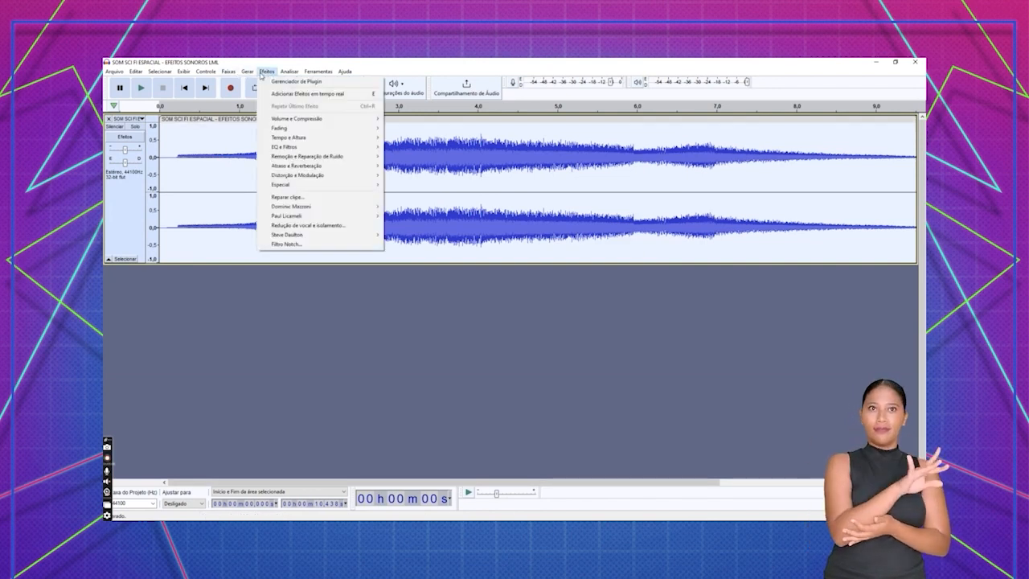
pyautogui.moveTo(348, 119)
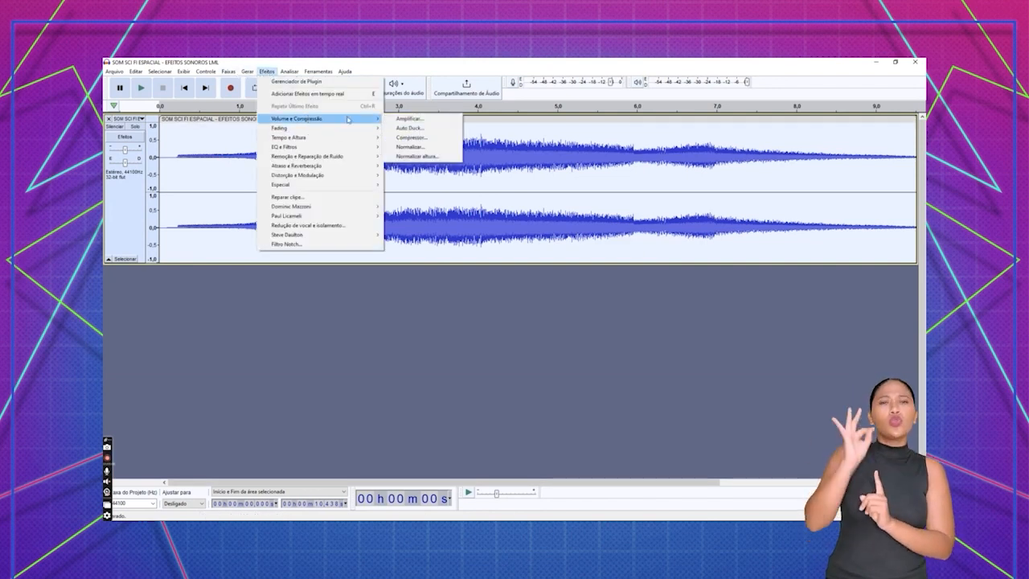
pyautogui.click(408, 119)
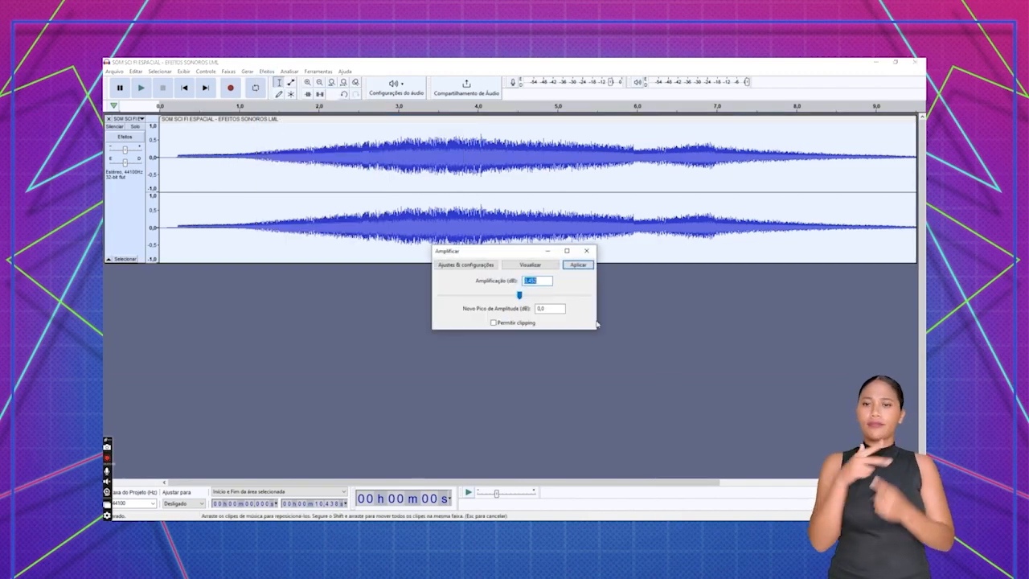
pyautogui.click(576, 266)
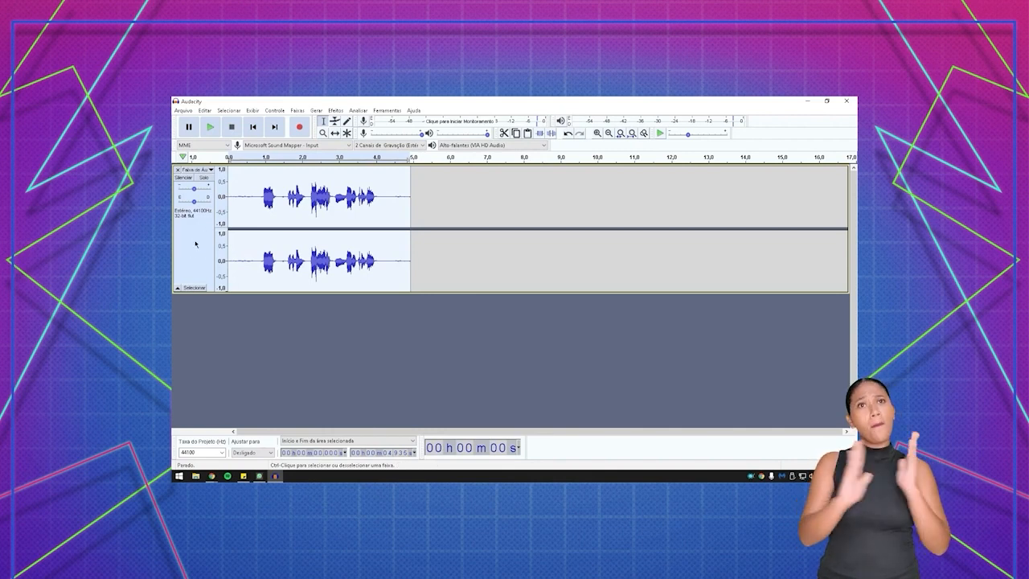
# - Preview and apply Bass and Treble to the voice recording with bass 5 dB, treble -5 dB and volume -1 dB
pyautogui.click(335, 110)
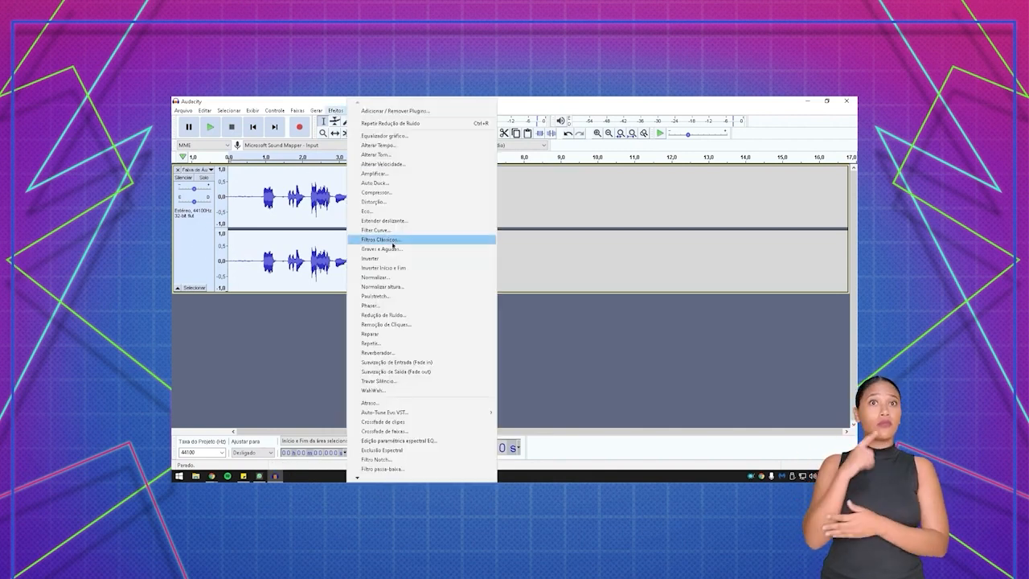
pyautogui.click(393, 247)
pyautogui.moveTo(469, 227); pyautogui.dragTo(556, 172)
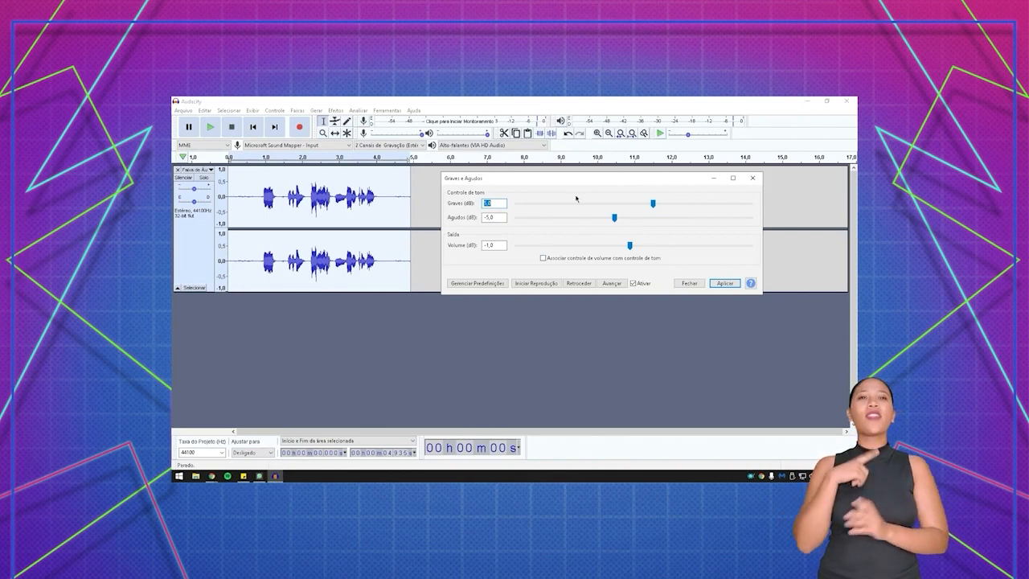
pyautogui.click(536, 284)
pyautogui.moveTo(652, 202)
pyautogui.mouseDown()
pyautogui.moveTo(693, 202)
pyautogui.moveTo(651, 202)
pyautogui.mouseUp()
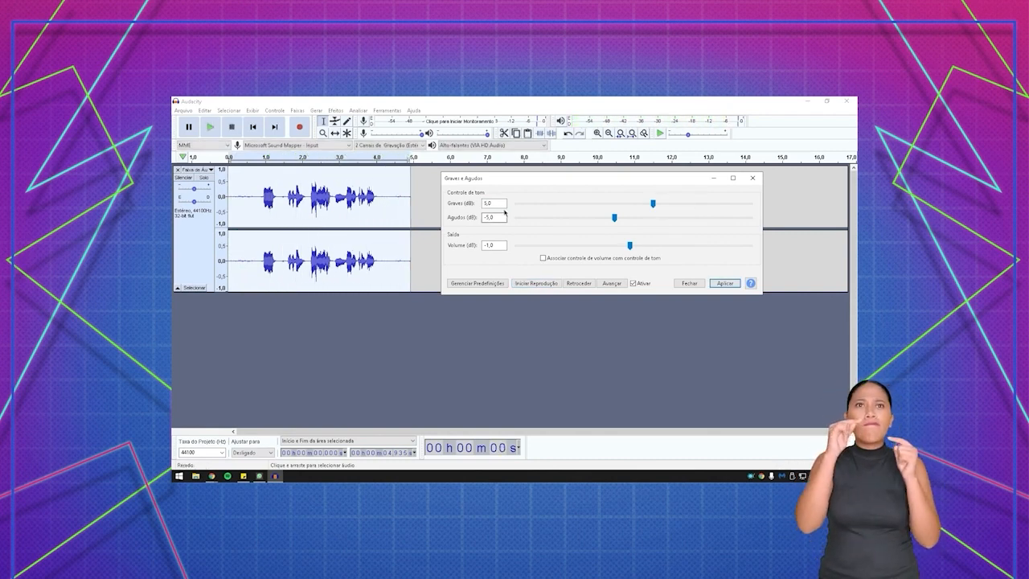
pyautogui.click(725, 283)
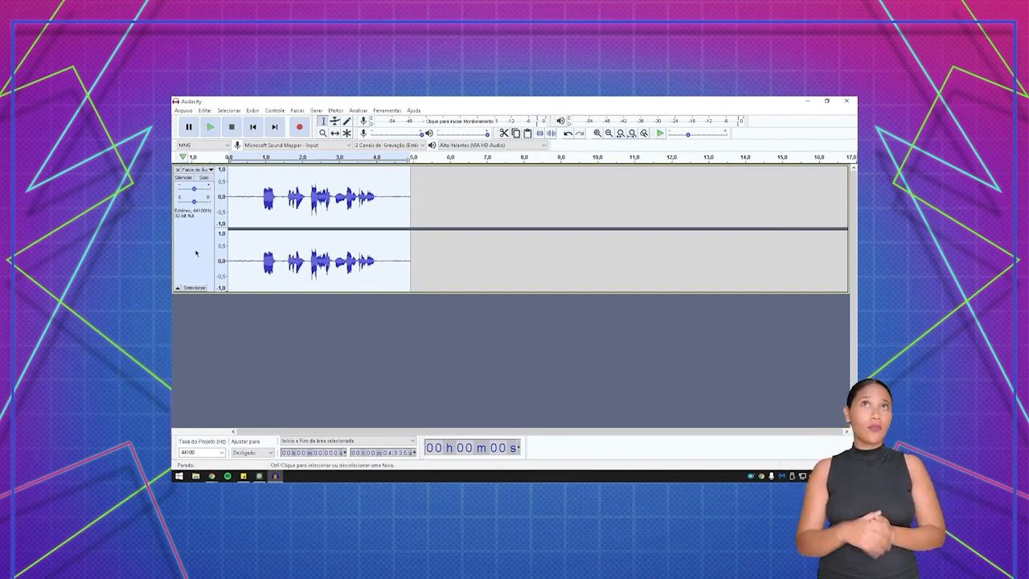
# - Amplify the voice recording to a new peak amplitude of 0.0 dB with clipping allowed, and play it back
pyautogui.click(336, 110)
pyautogui.click(375, 174)
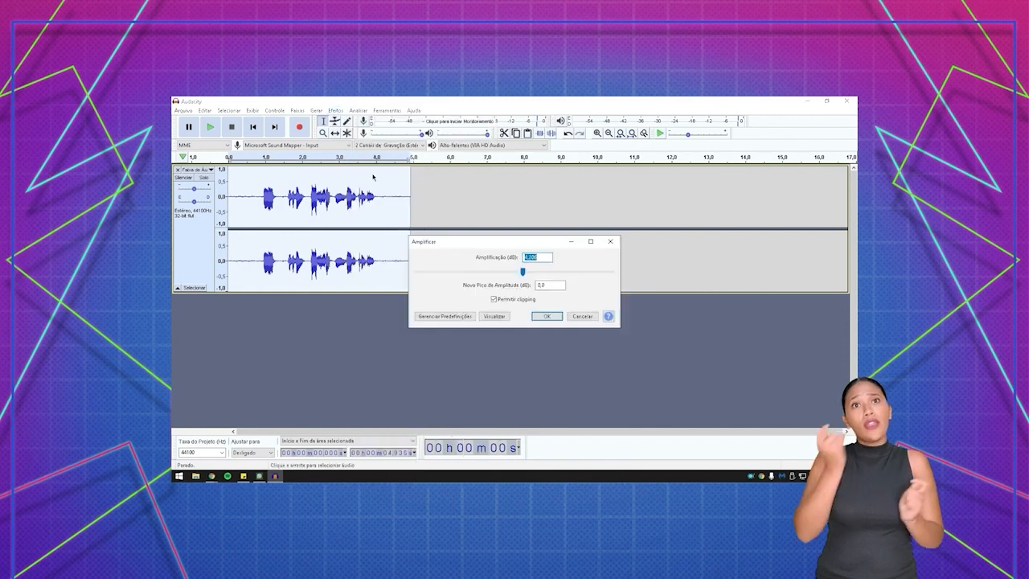
pyautogui.click(547, 315)
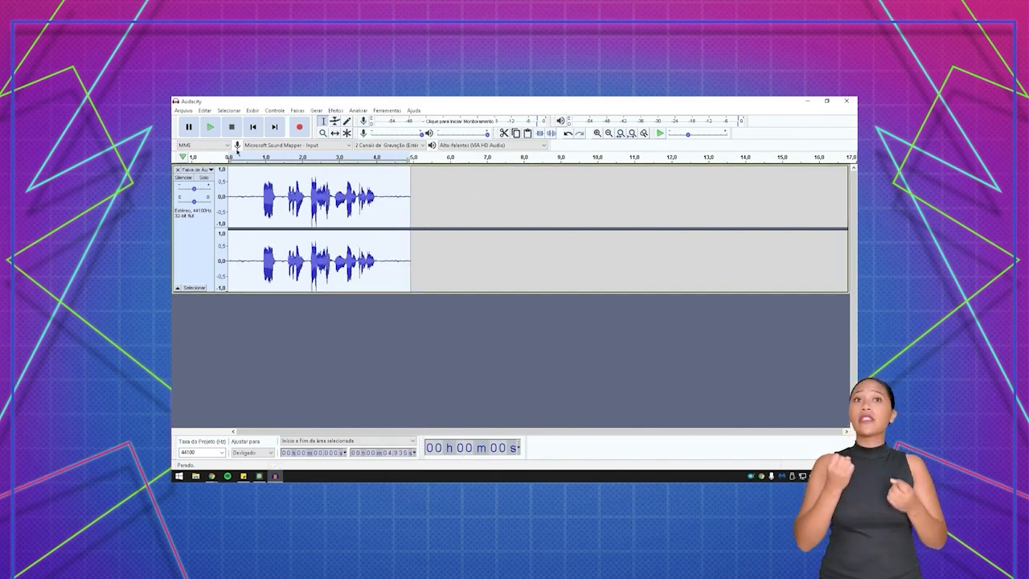
pyautogui.click(210, 127)
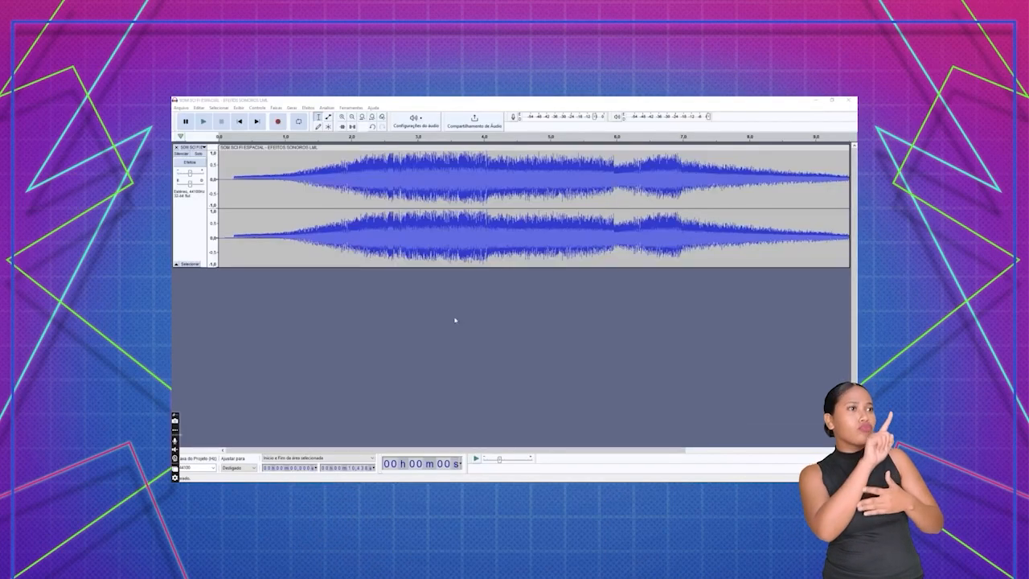
# - Apply the Compressor to the whole space sound effect with threshold -20 dB, noise floor -50 dB, ratio 2.3:1, attack about 4 seconds and release 1.0 second
pyautogui.click(365, 197)
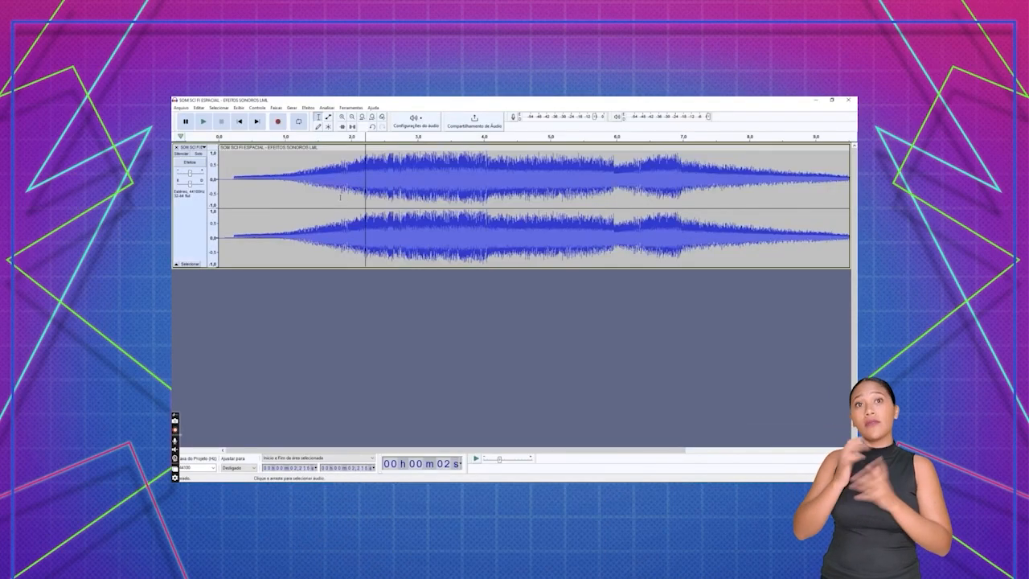
pyautogui.hotkey('ctrl', 'a')
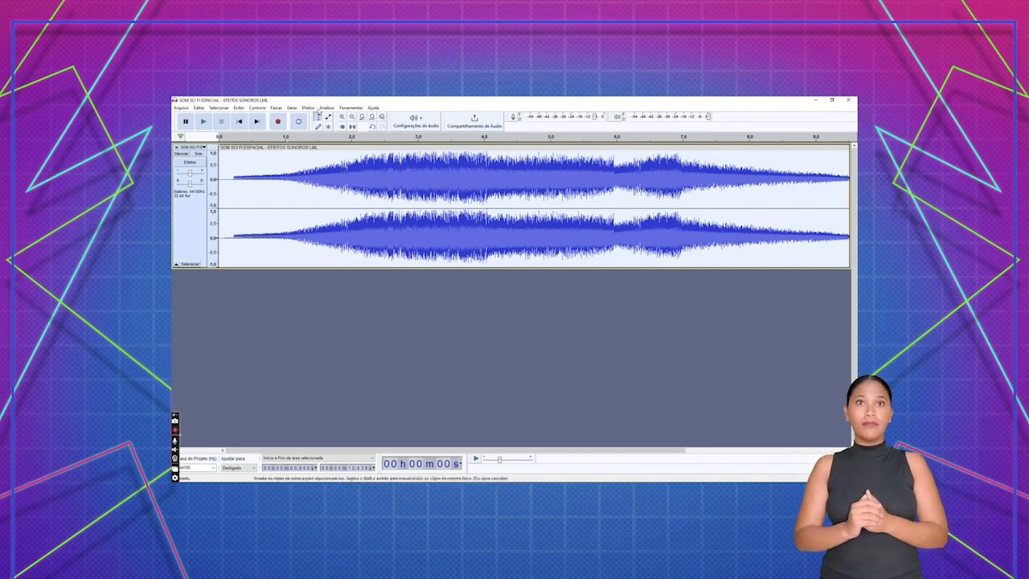
pyautogui.click(308, 107)
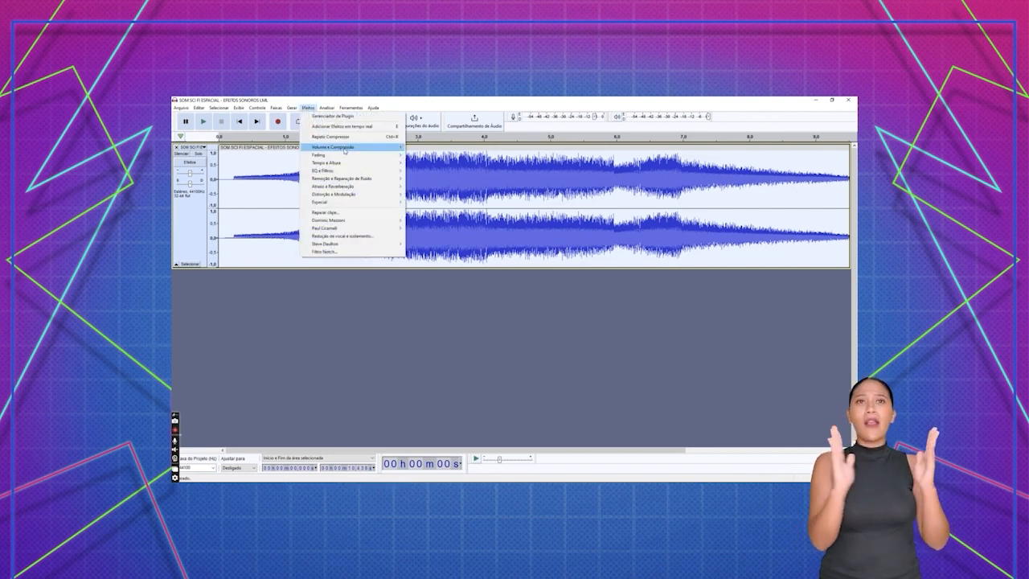
pyautogui.moveTo(346, 151)
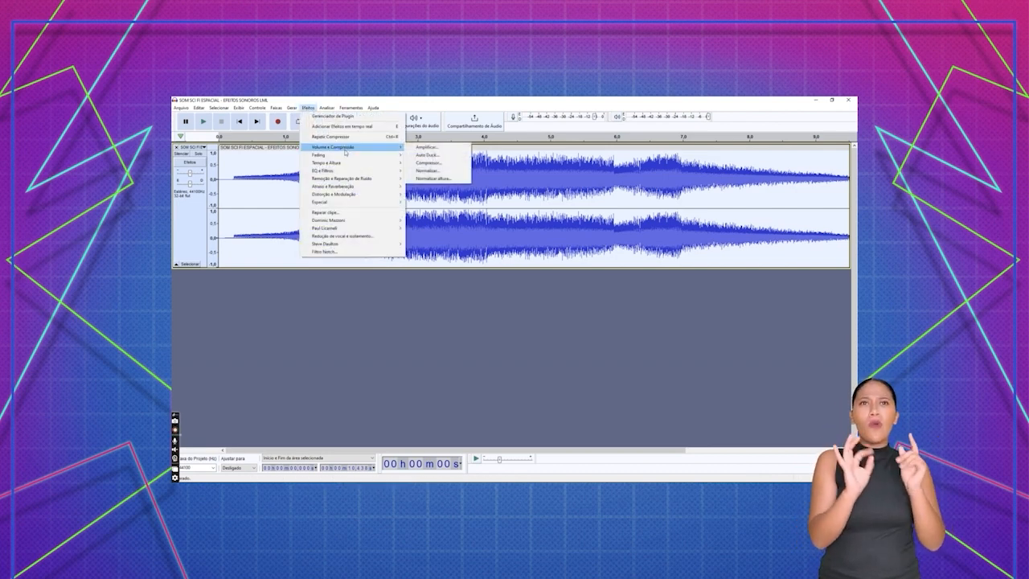
pyautogui.click(436, 165)
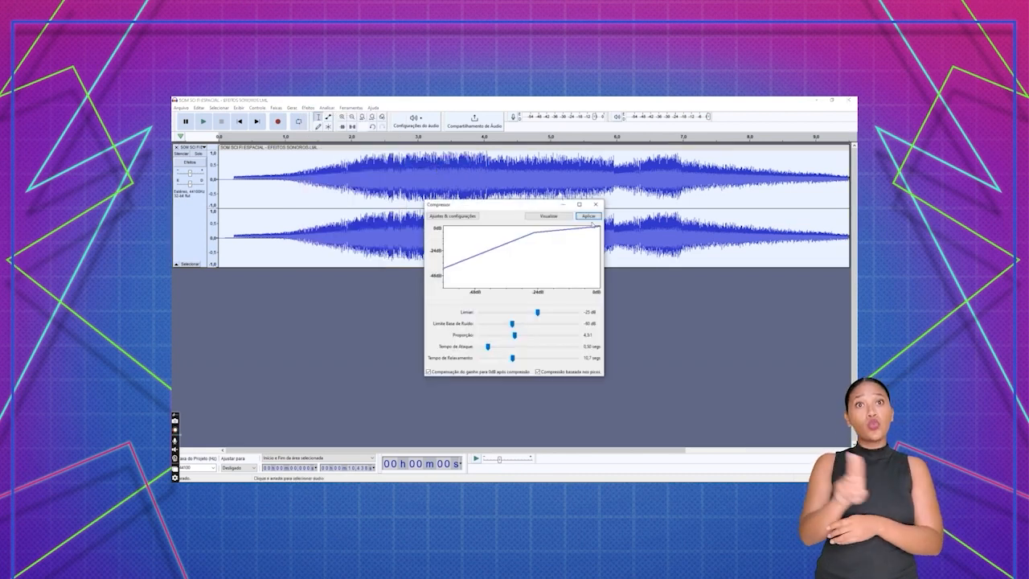
pyautogui.moveTo(539, 312); pyautogui.dragTo(557, 347)
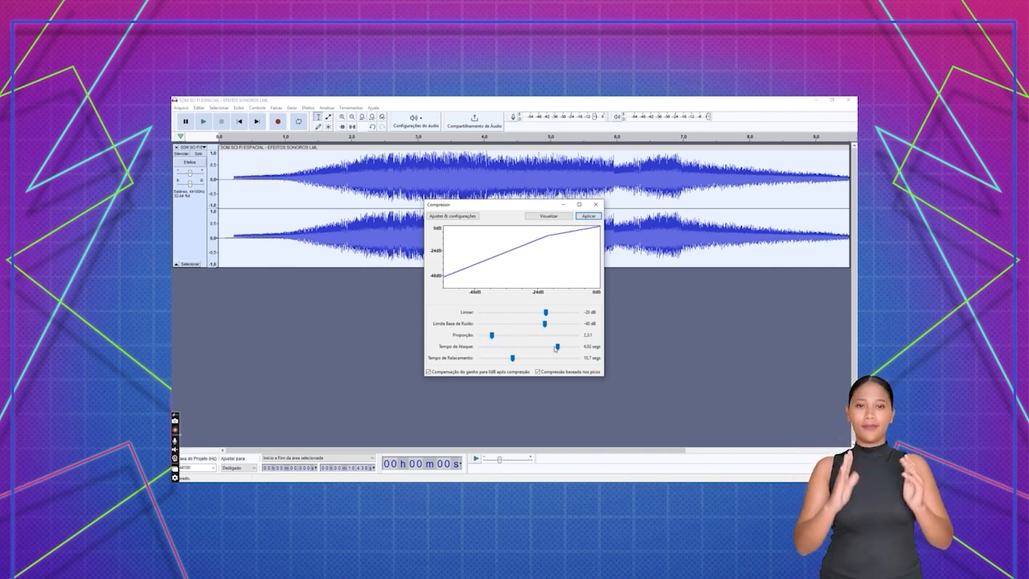
pyautogui.moveTo(496, 360); pyautogui.dragTo(479, 358)
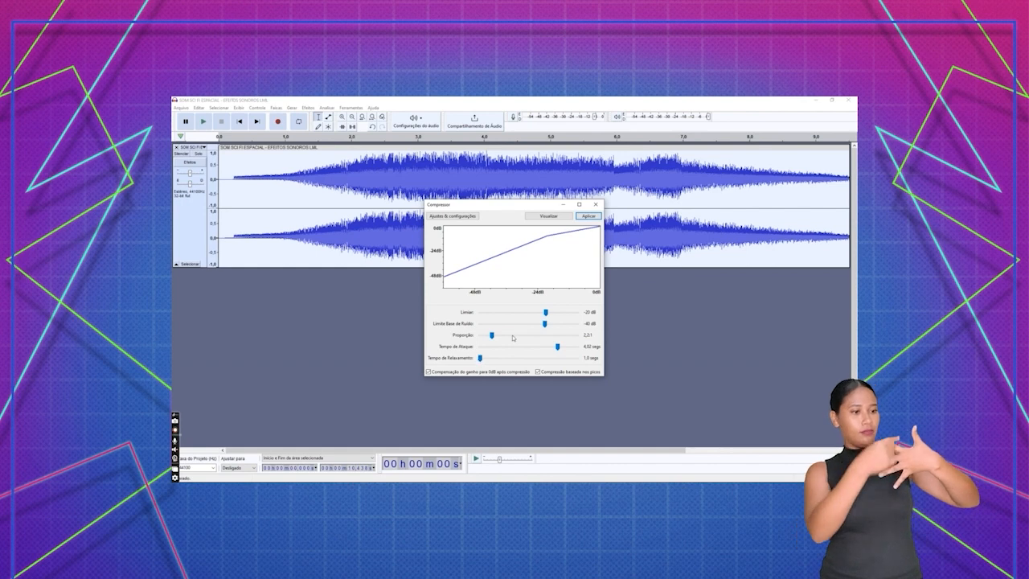
pyautogui.moveTo(544, 324); pyautogui.dragTo(528, 326)
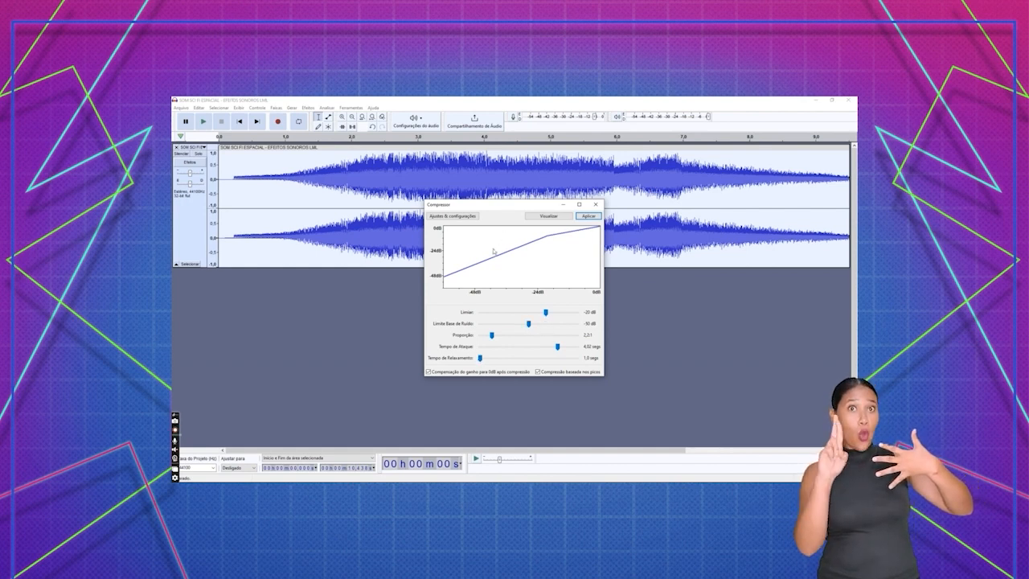
pyautogui.click(589, 216)
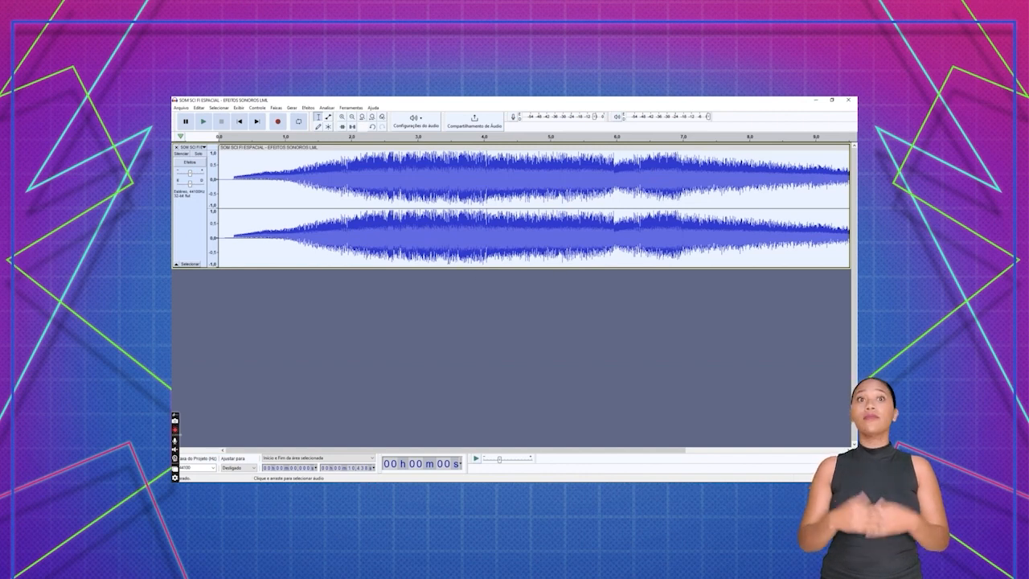
# - Export the sound effect as an MP3 named SOM SCI FI ESPACIAL - EFEITOS SONOROS LML, overwriting the existing file
pyautogui.click(181, 107)
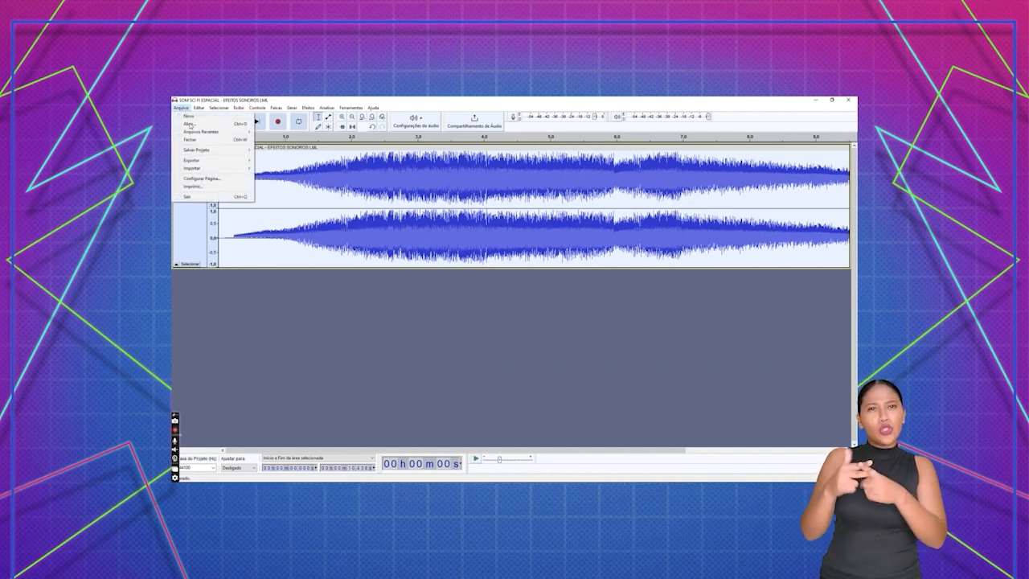
pyautogui.moveTo(193, 160)
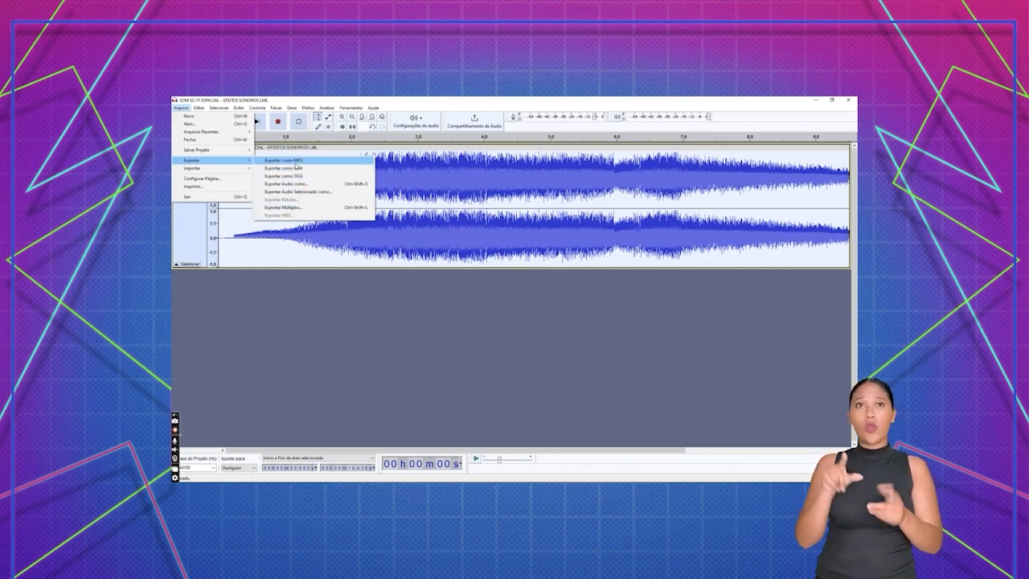
pyautogui.click(296, 163)
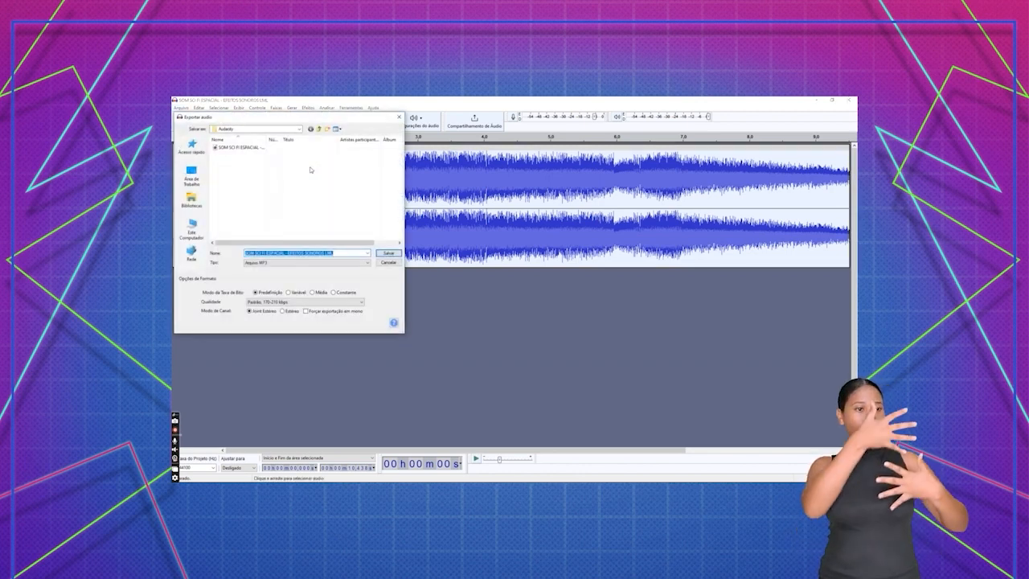
pyautogui.click(388, 253)
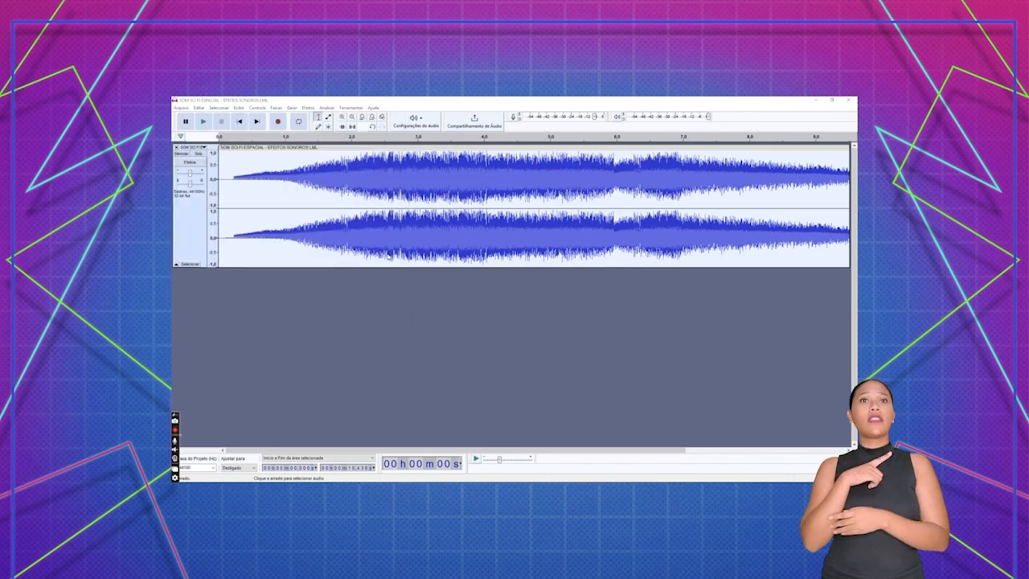
pyautogui.click(568, 293)
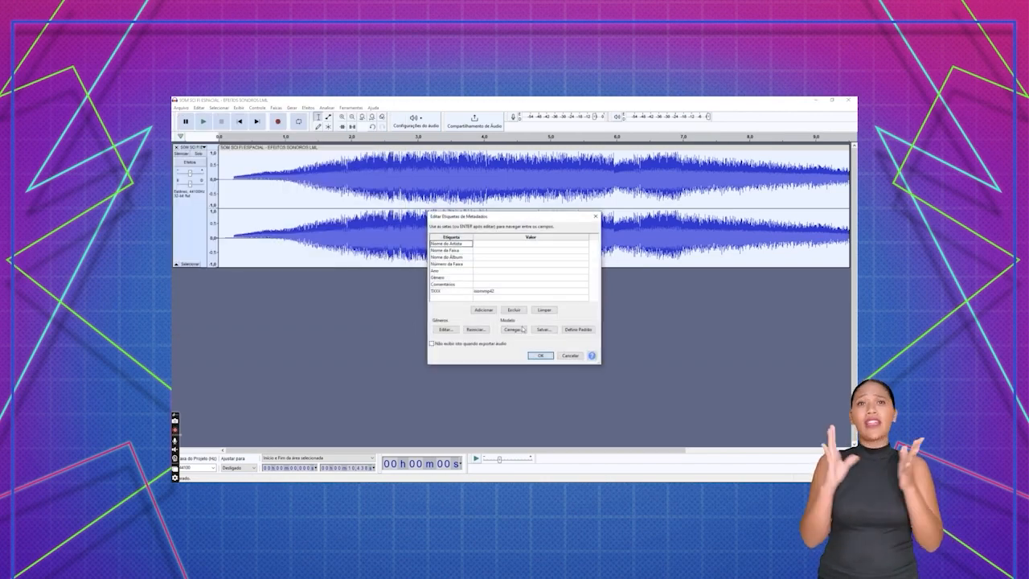